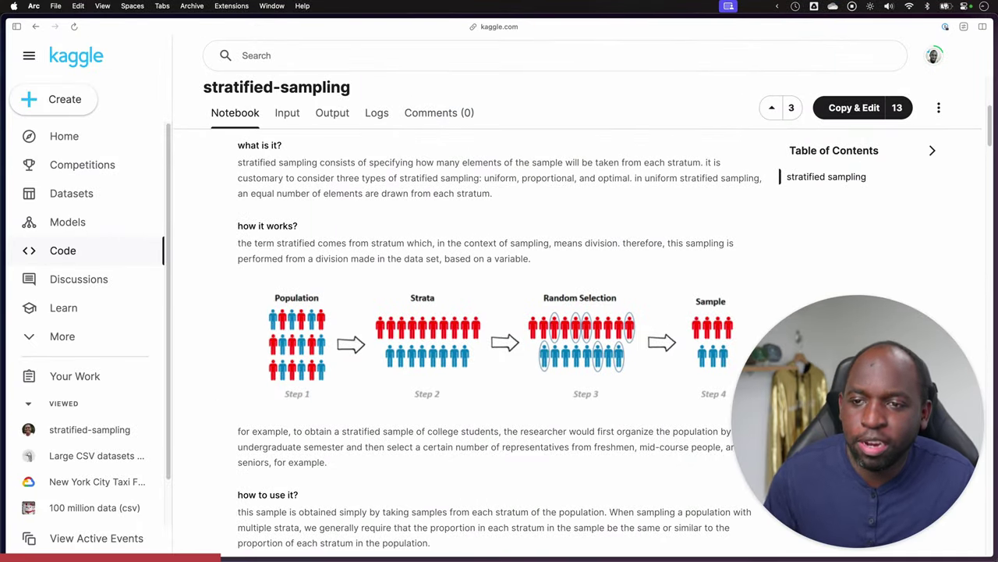
scroll(560, 318, up, 5)
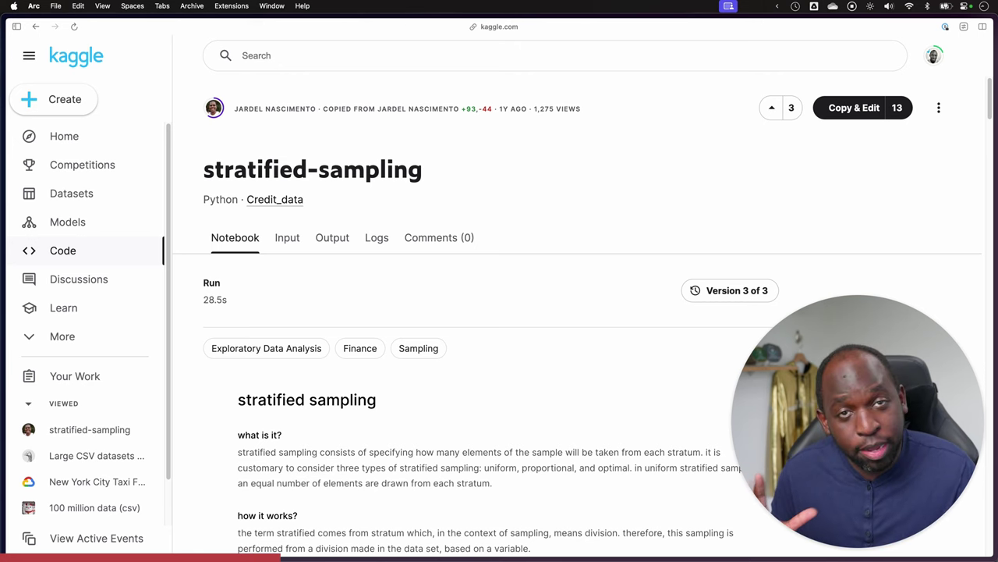
scroll(577, 325, down, 1)
scroll(577, 325, down, 2)
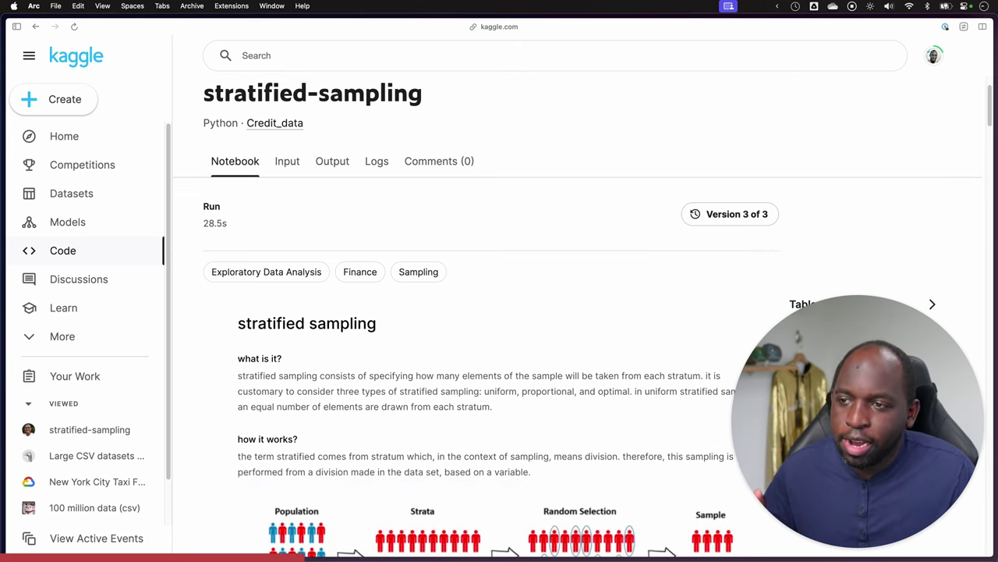
scroll(578, 326, down, 3)
scroll(499, 344, down, 4)
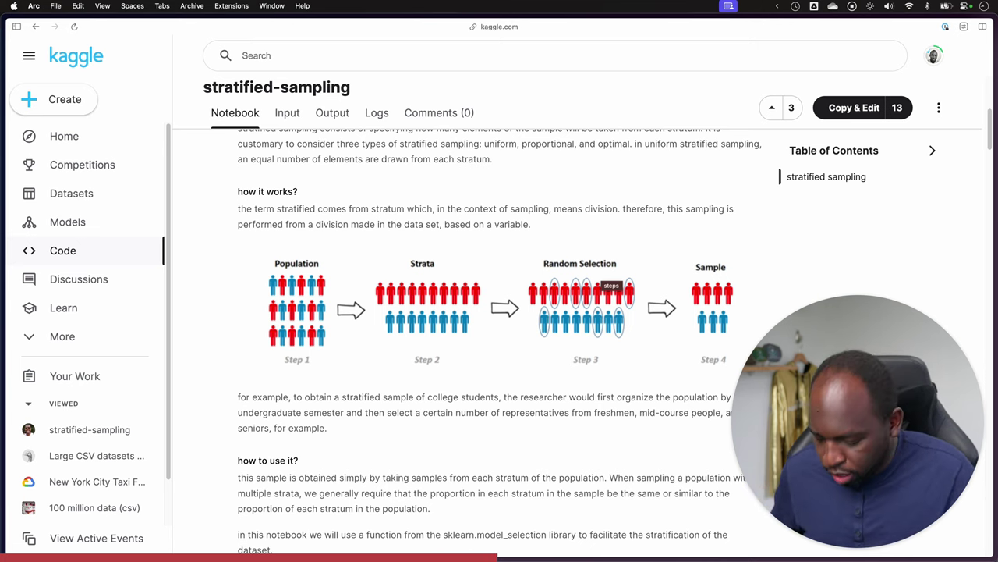
key(ctrl+alt+a)
drag(439, 154, 429, 253)
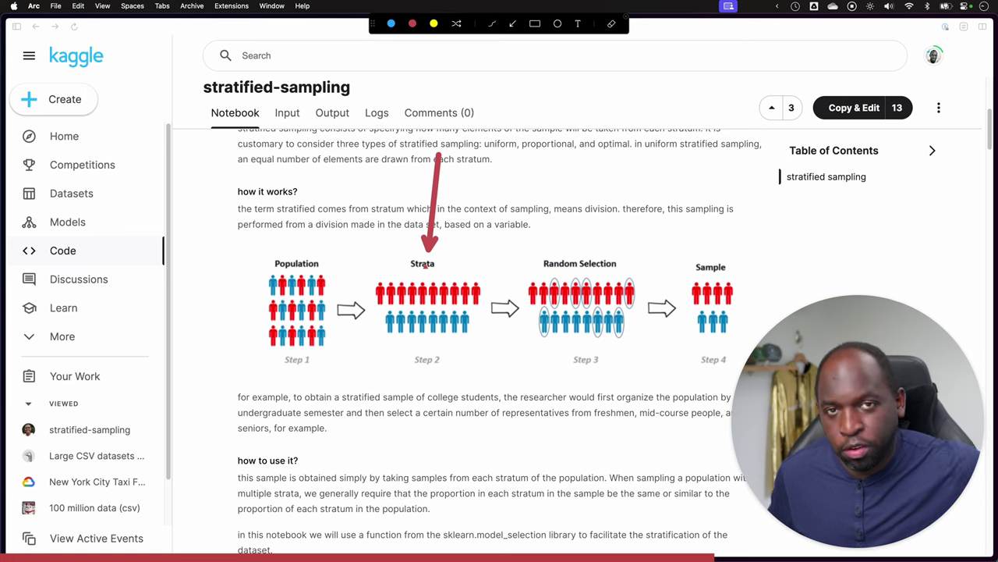
key(Escape)
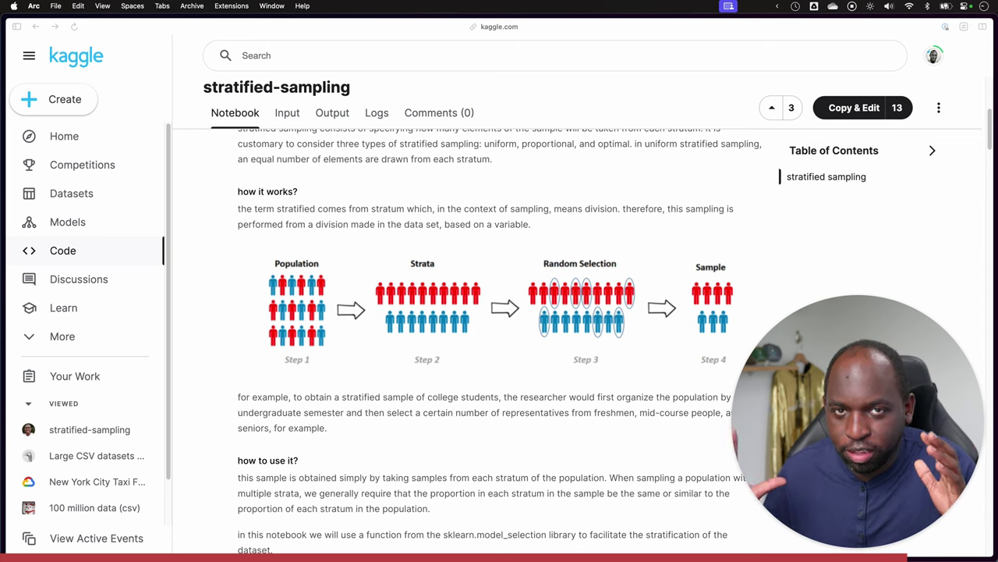
scroll(484, 335, up, 5)
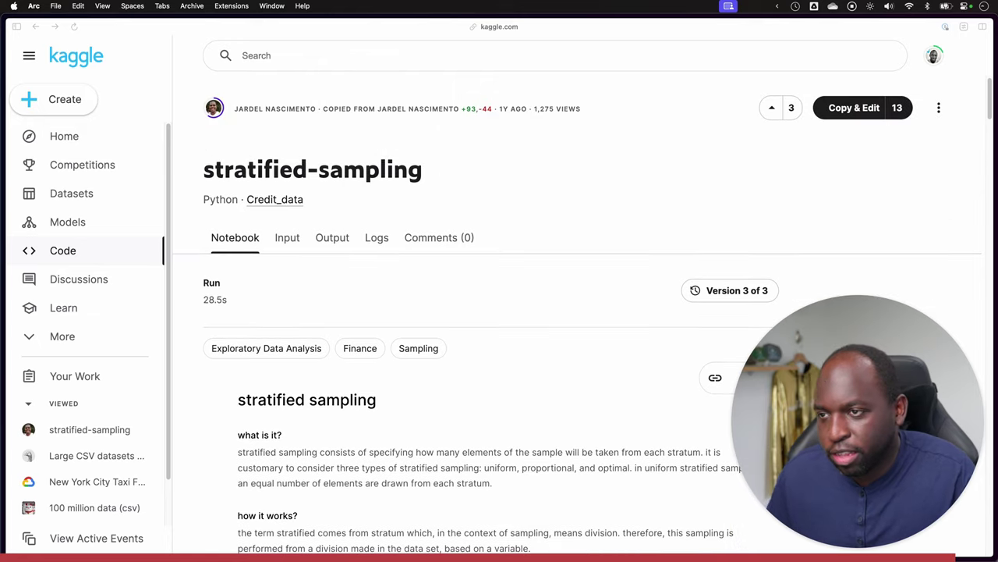
Switch to Tableau Prep Builder's Flow1 and select the credit_data input node.
key(ctrl+Up)
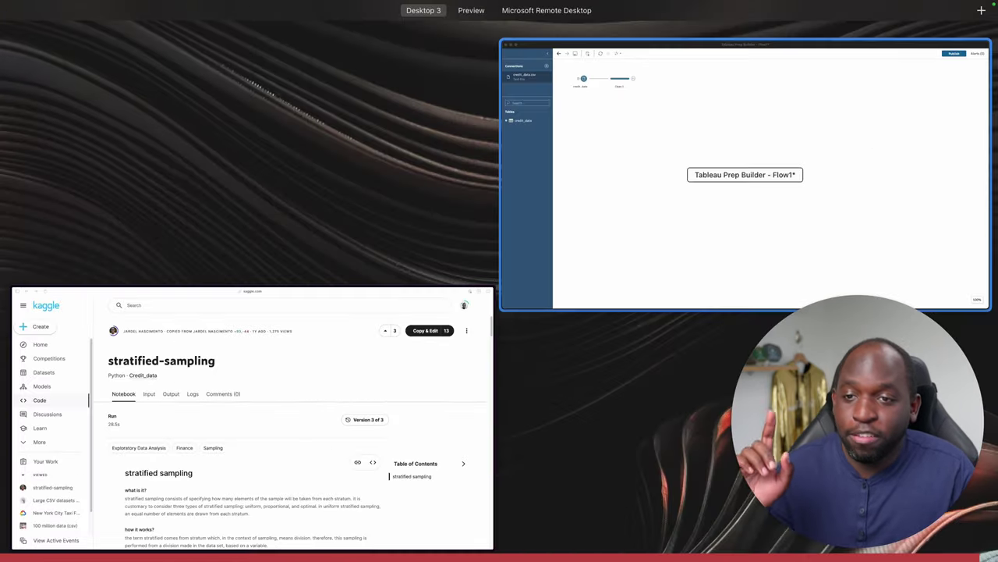
click(538, 274)
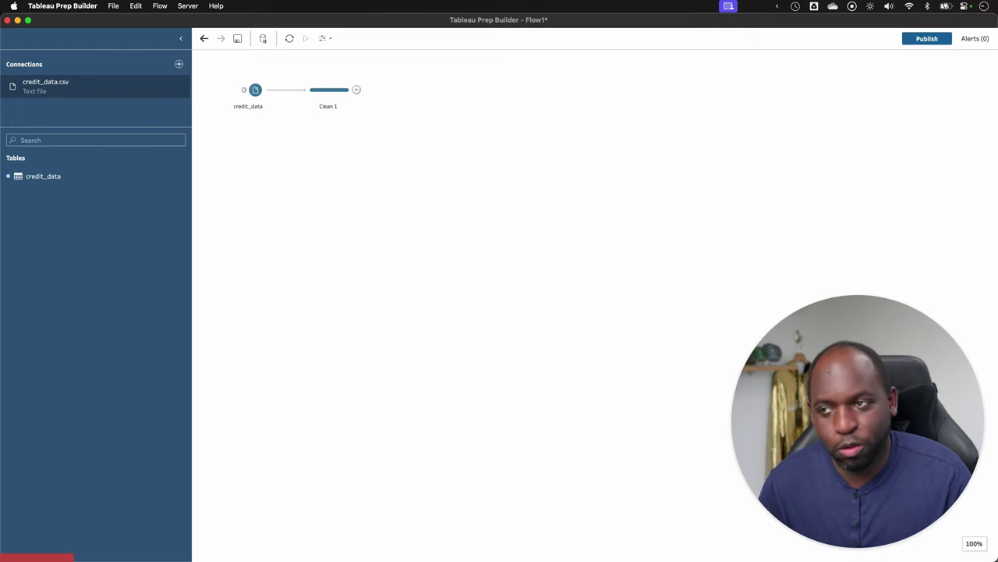
click(235, 91)
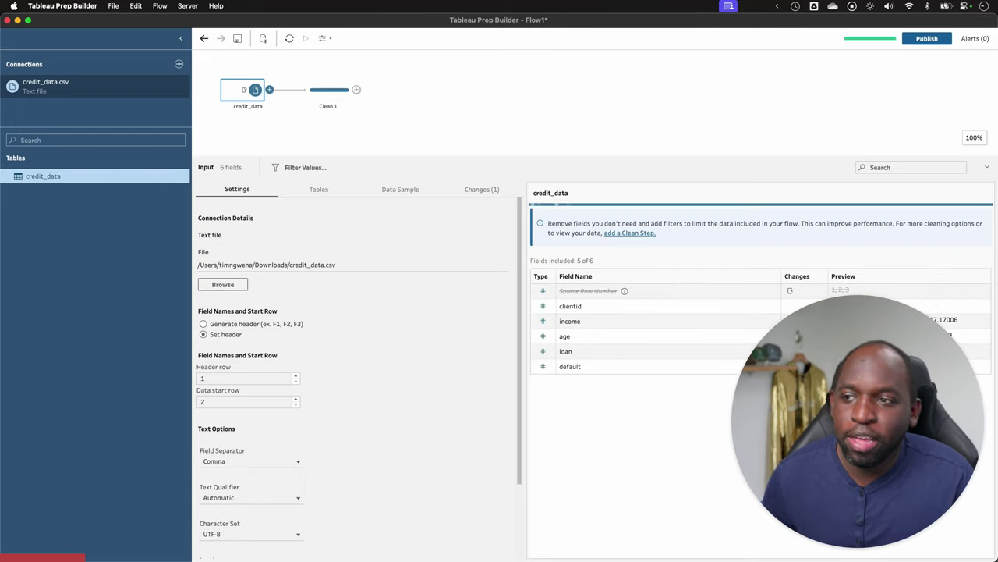
click(234, 93)
click(234, 93)
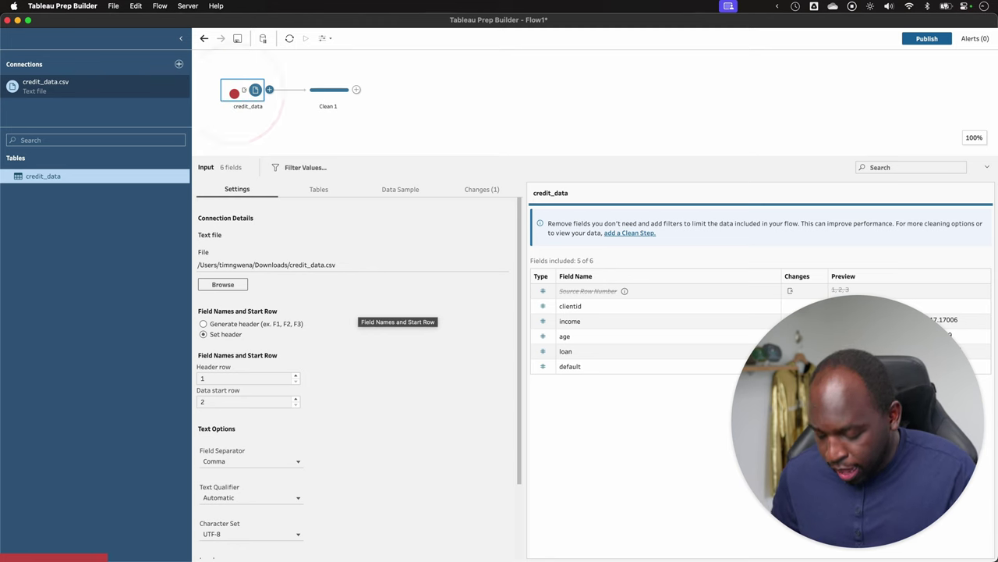
Draw an on-screen arrow toward the sampling settings, then clear it.
key(ctrl+shift+a)
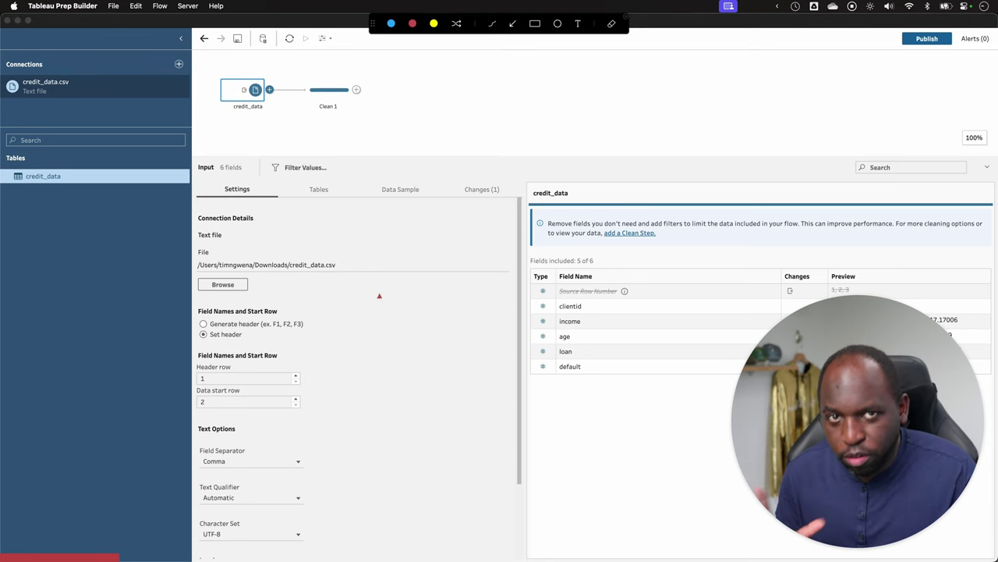
drag(394, 277, 399, 201)
key(Escape)
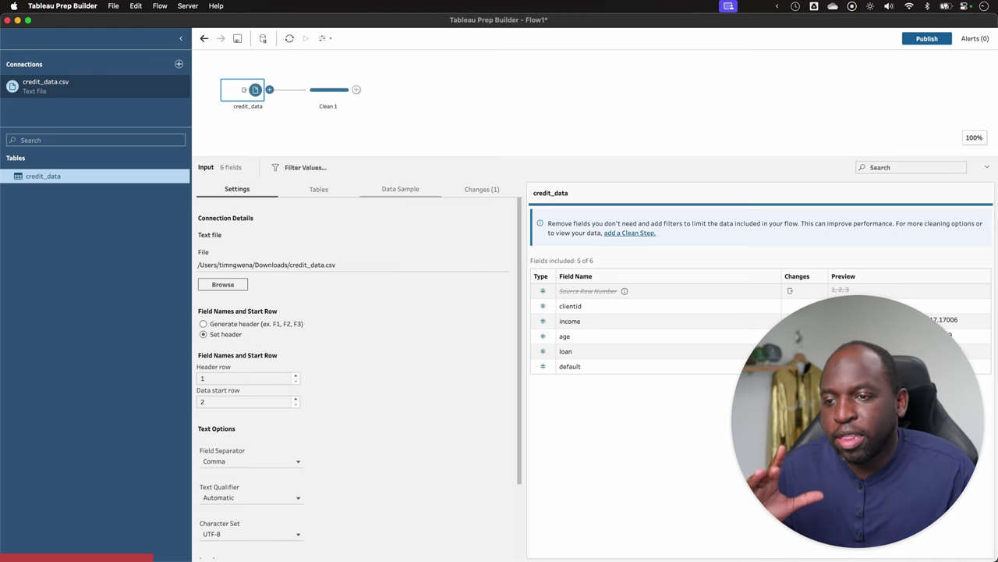
Show the credit_data Data Sample options and point an arrow at the Stratified row selection.
click(400, 188)
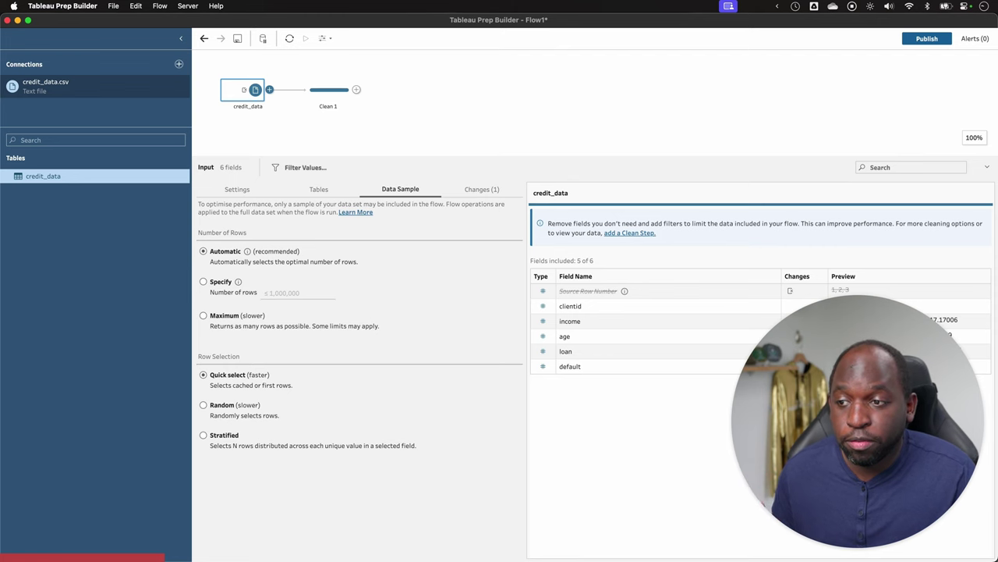
click(433, 305)
click(433, 305)
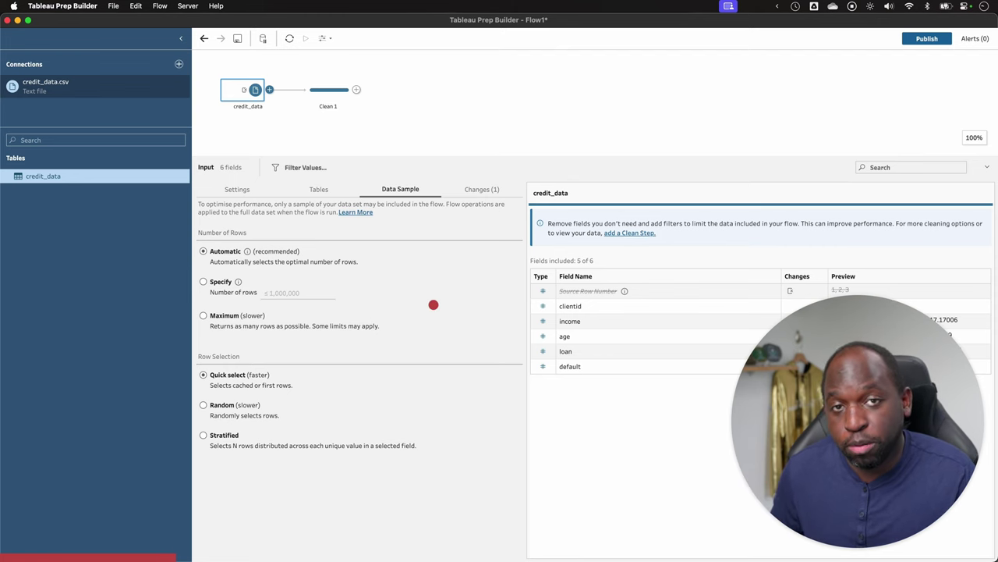
click(434, 305)
click(433, 405)
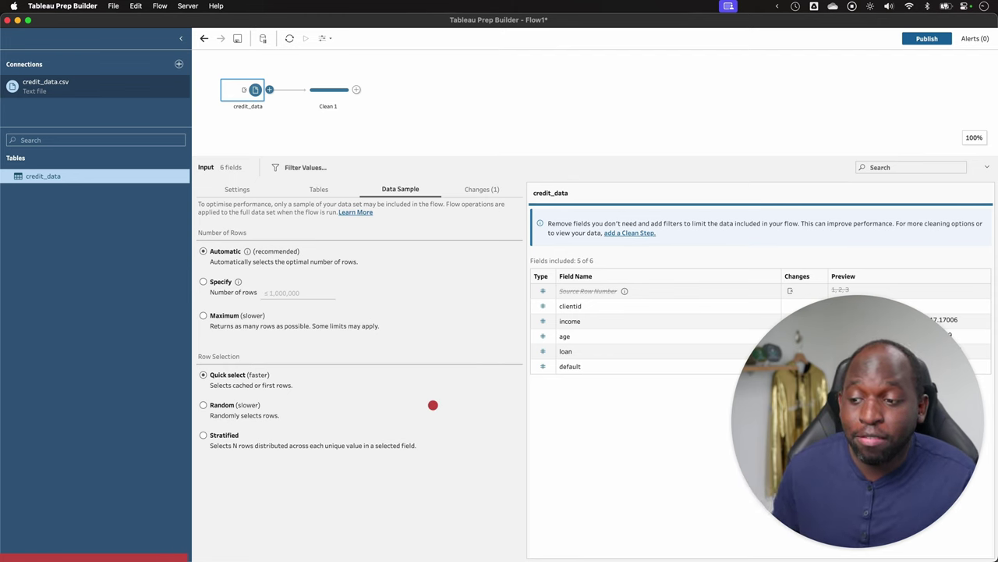
click(433, 405)
click(432, 404)
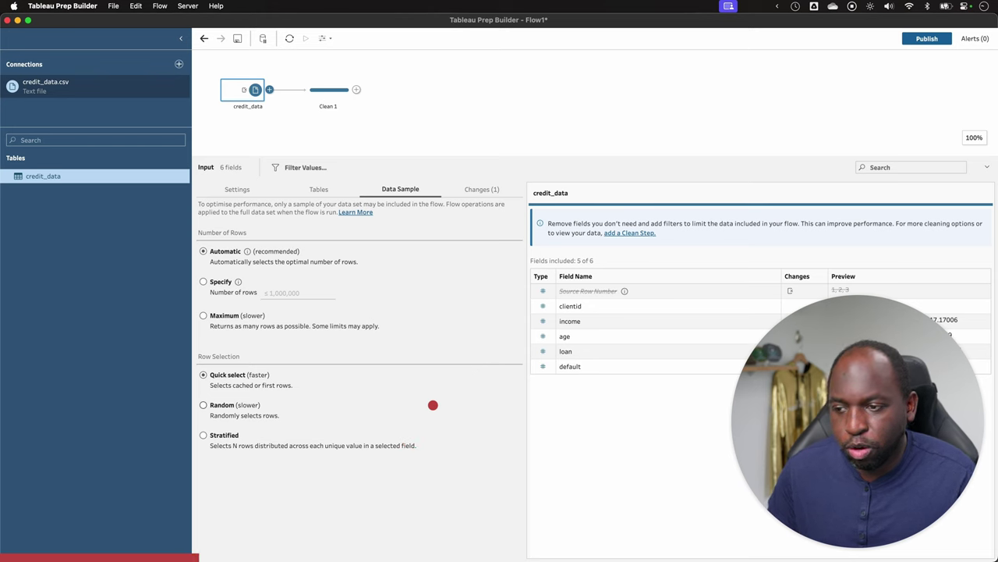
click(432, 405)
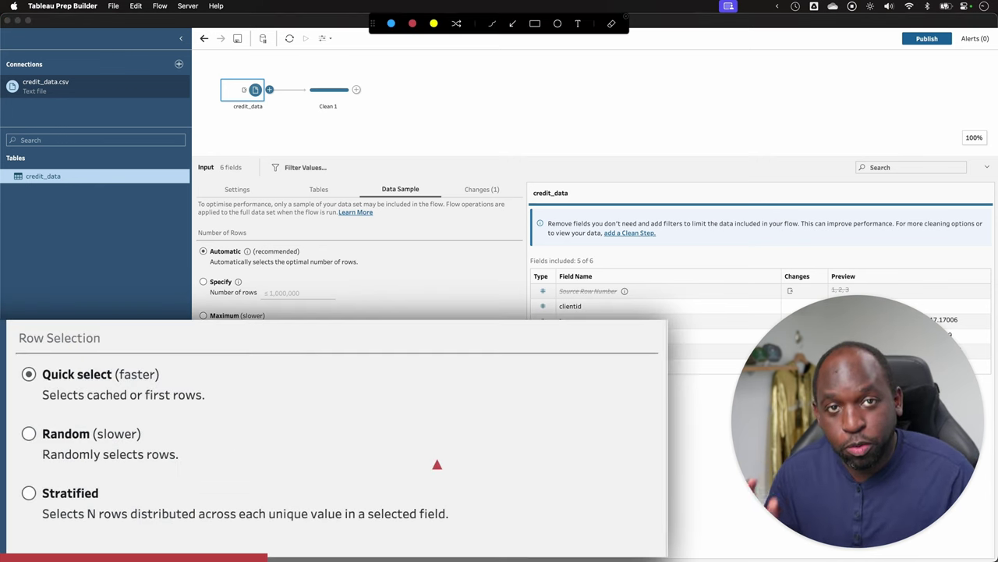
mouse_move(412, 352)
mouse_down()
mouse_move(345, 397)
mouse_move(118, 499)
mouse_up()
key(Escape)
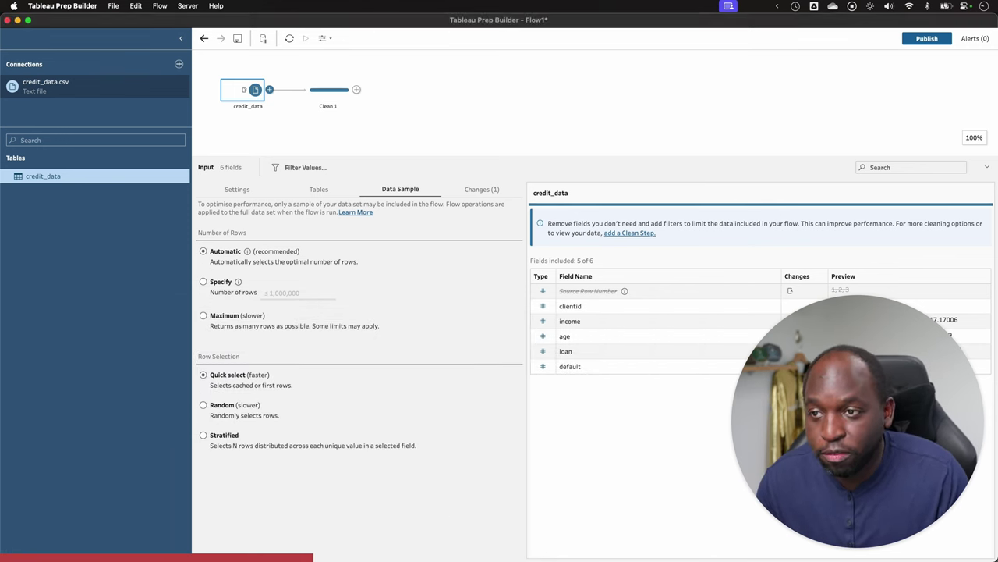
Select Clean 1 to profile its 5 fields across 2K rows, with default split into 0 and 1.
click(329, 90)
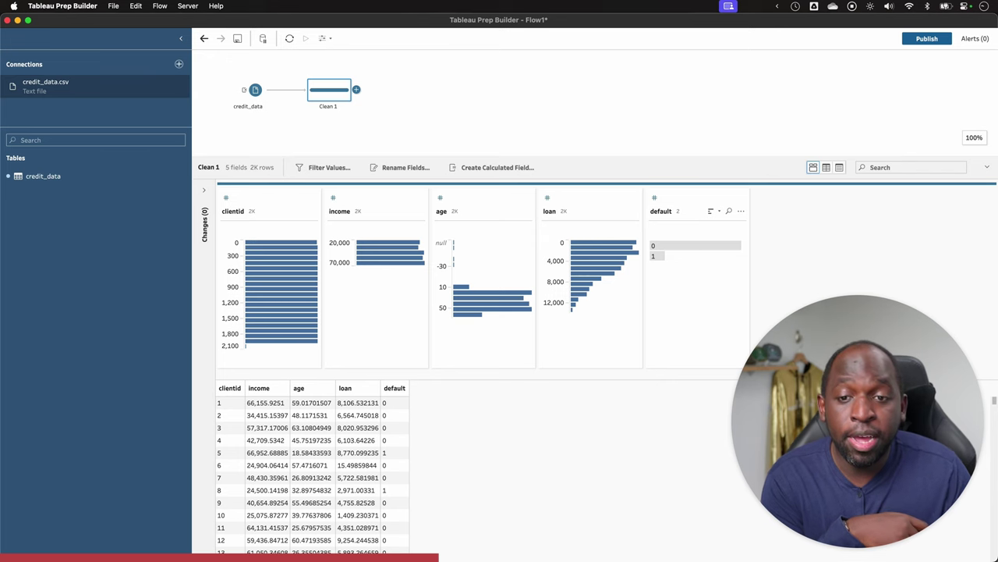
click(701, 225)
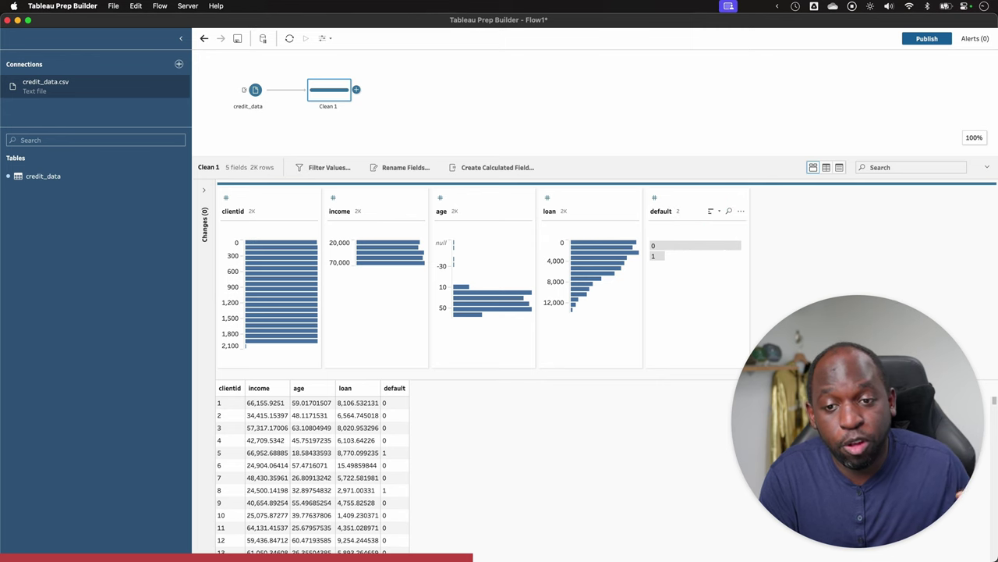
mouse_move(678, 256)
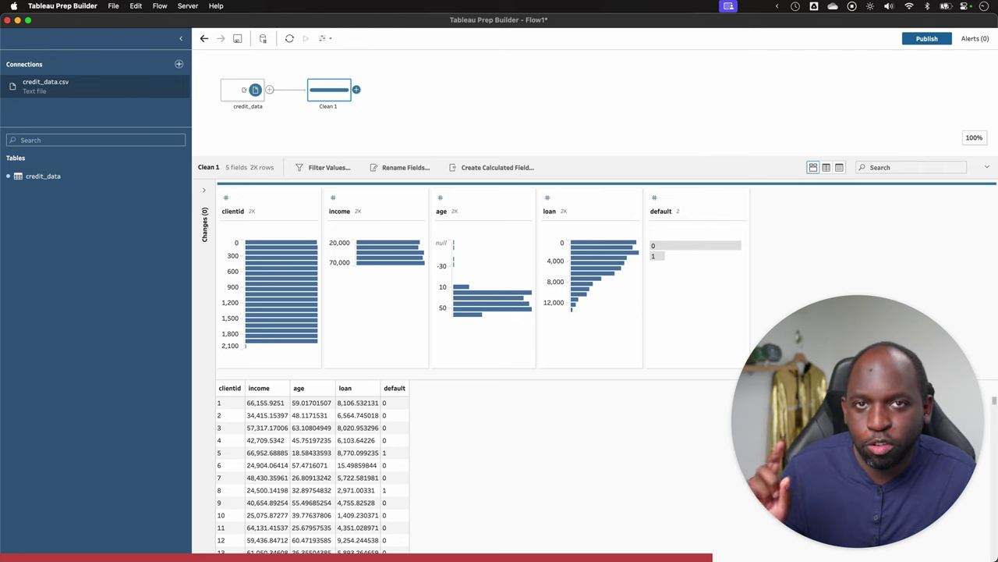
Set the credit_data sample to a specified 100 rows, then view Clean 1's sampled profile.
click(242, 89)
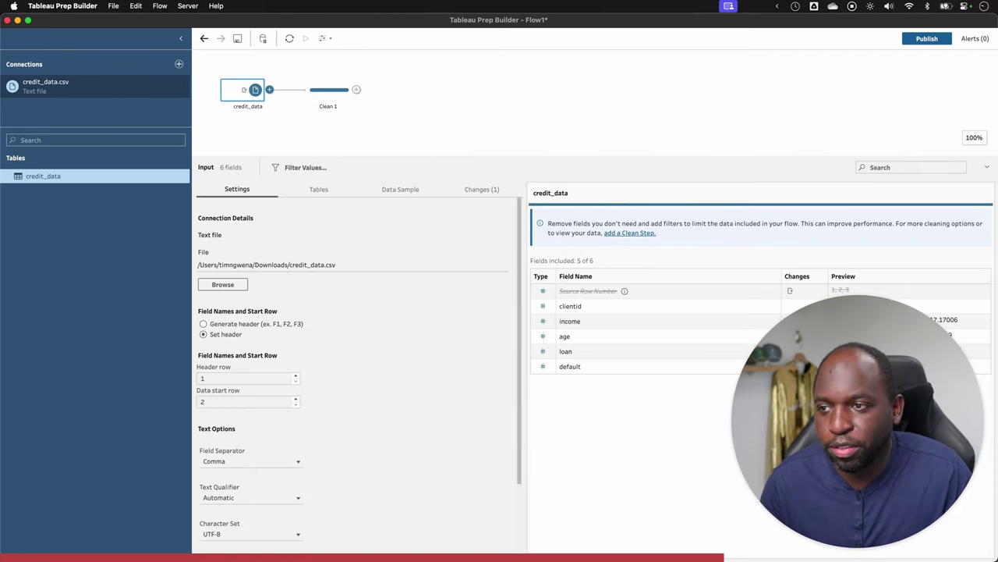
click(400, 188)
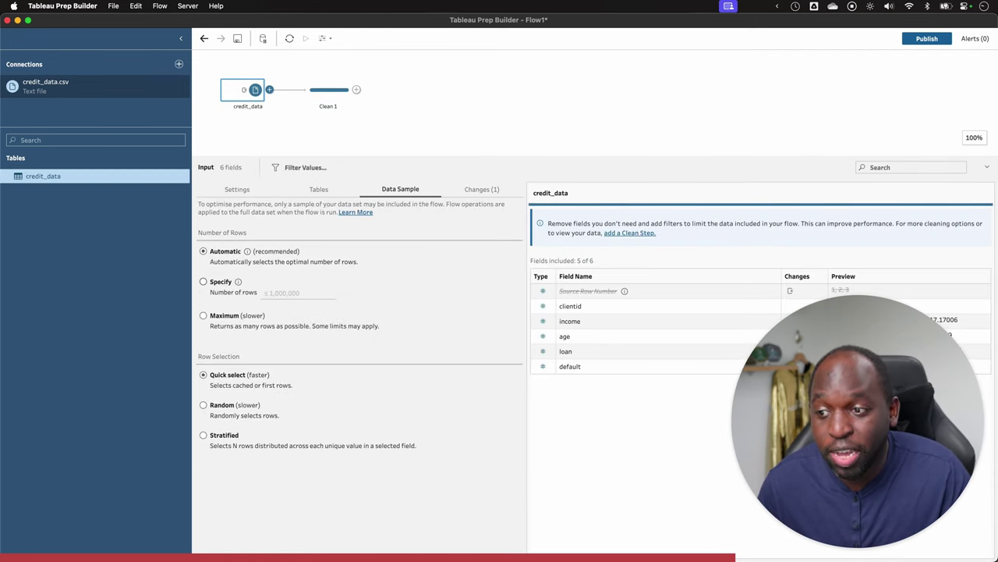
click(202, 281)
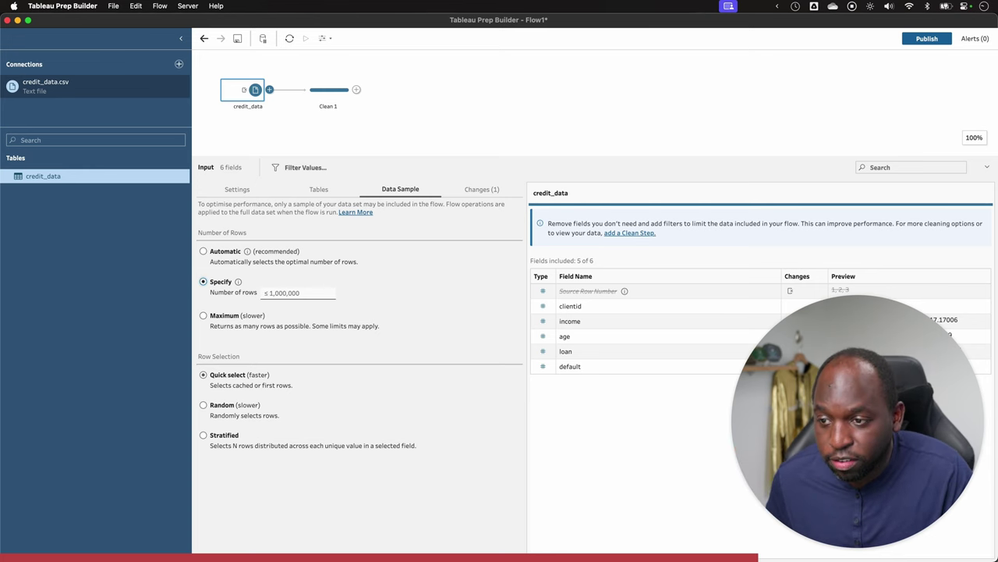
click(298, 292)
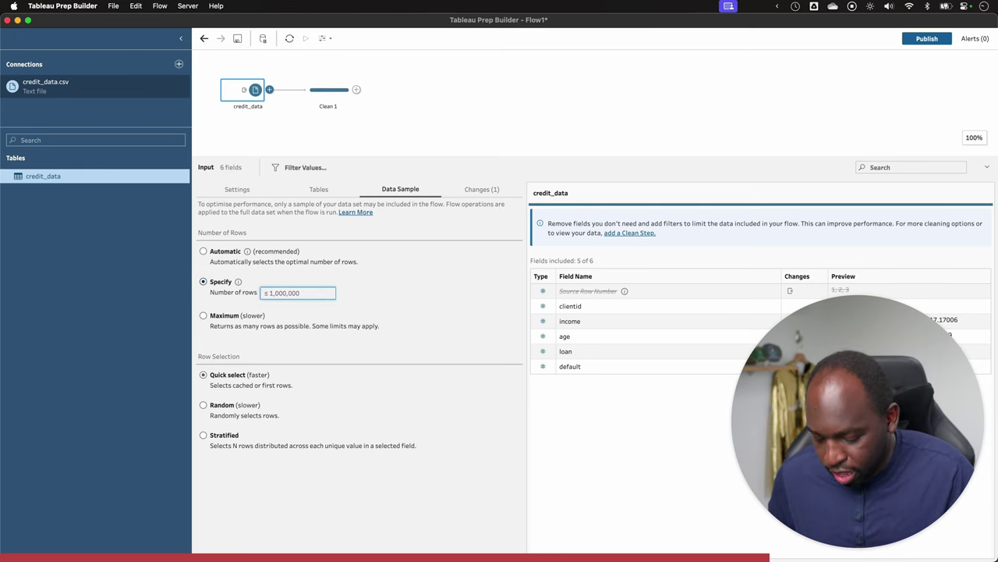
text(100)
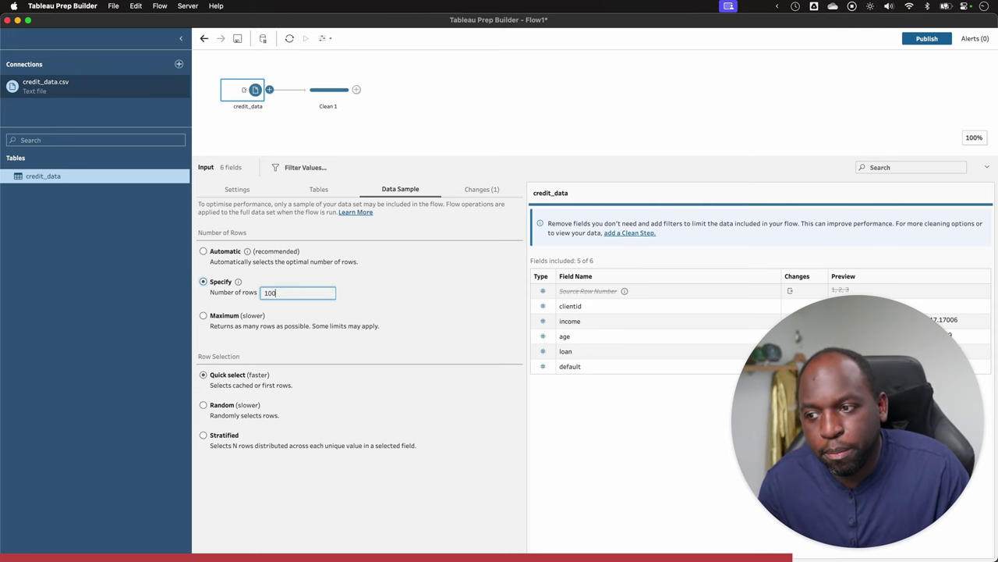
click(328, 90)
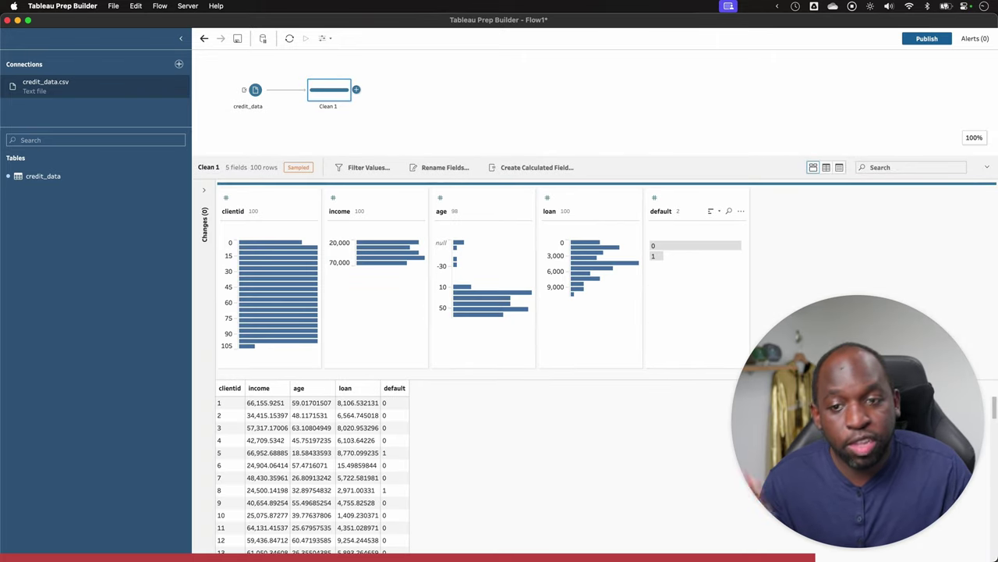
Filter Clean 1 to default = 1, then reopen the credit_data input's Data Sample options.
mouse_move(663, 256)
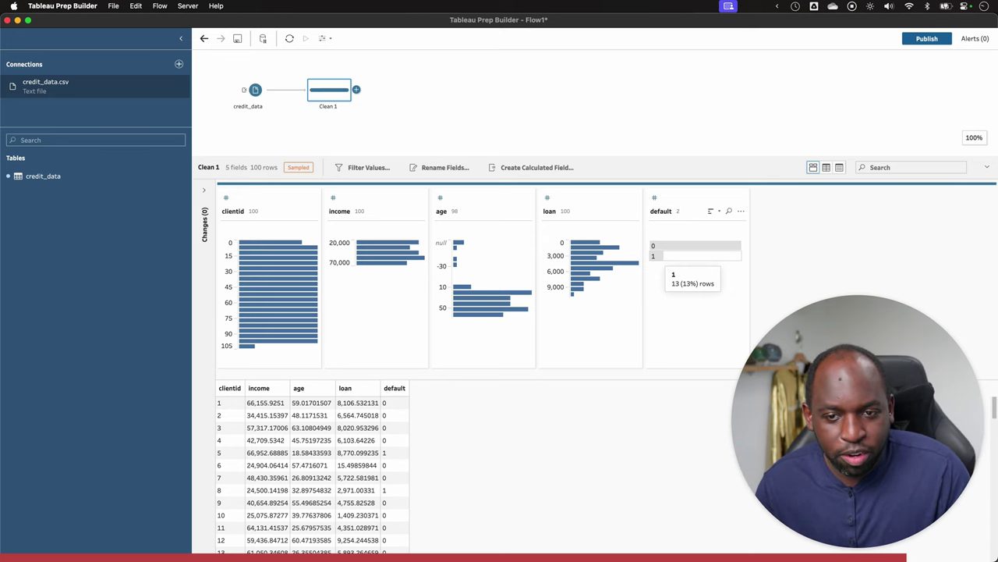
click(661, 256)
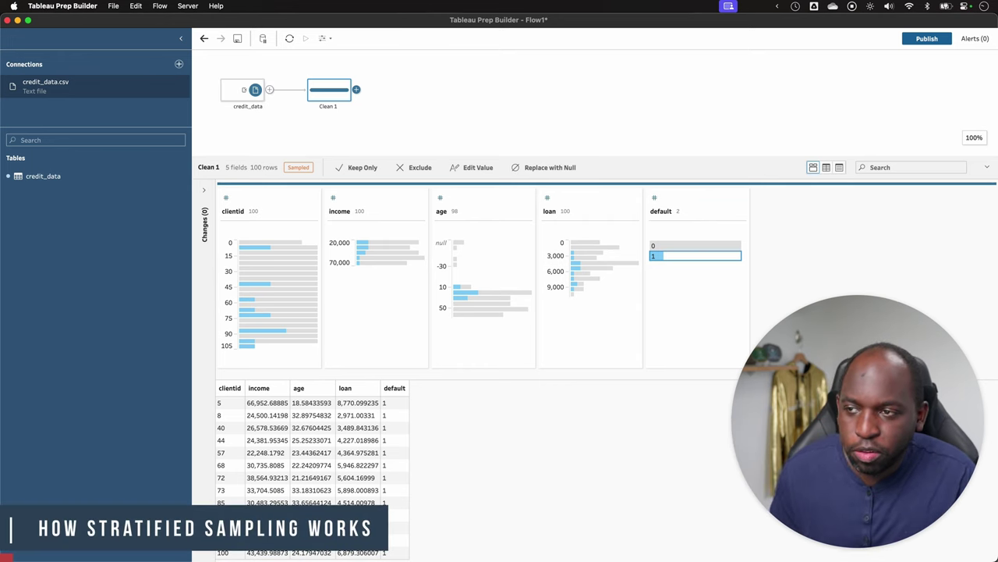
click(243, 90)
click(400, 189)
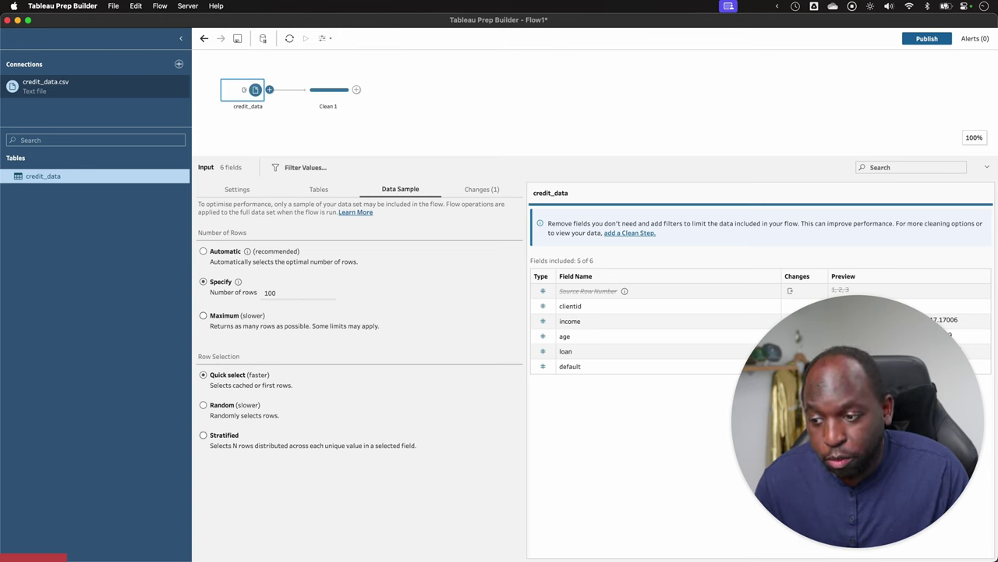
Change Row Selection to Stratified and pick default as the stratification field.
click(203, 434)
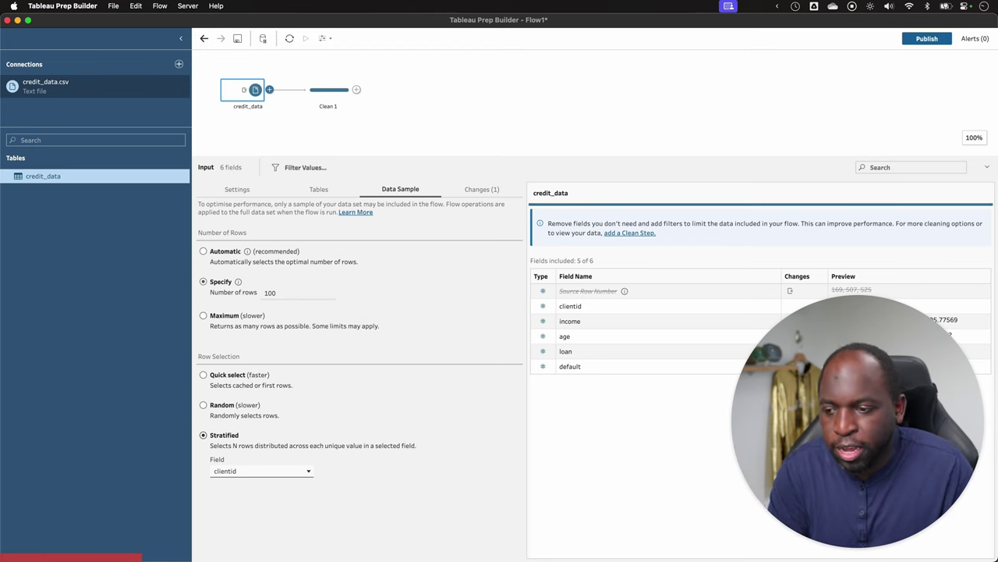
click(261, 470)
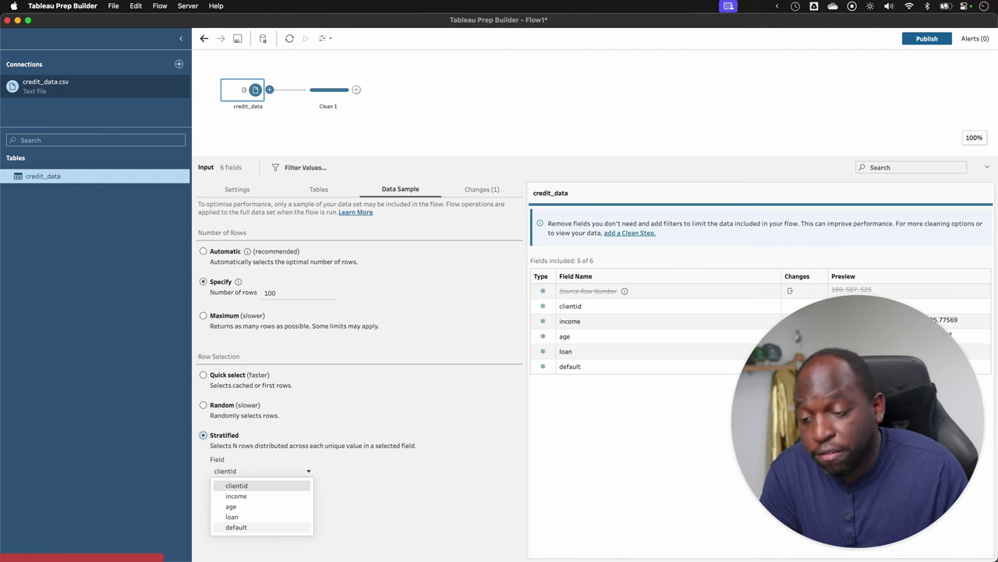
click(236, 527)
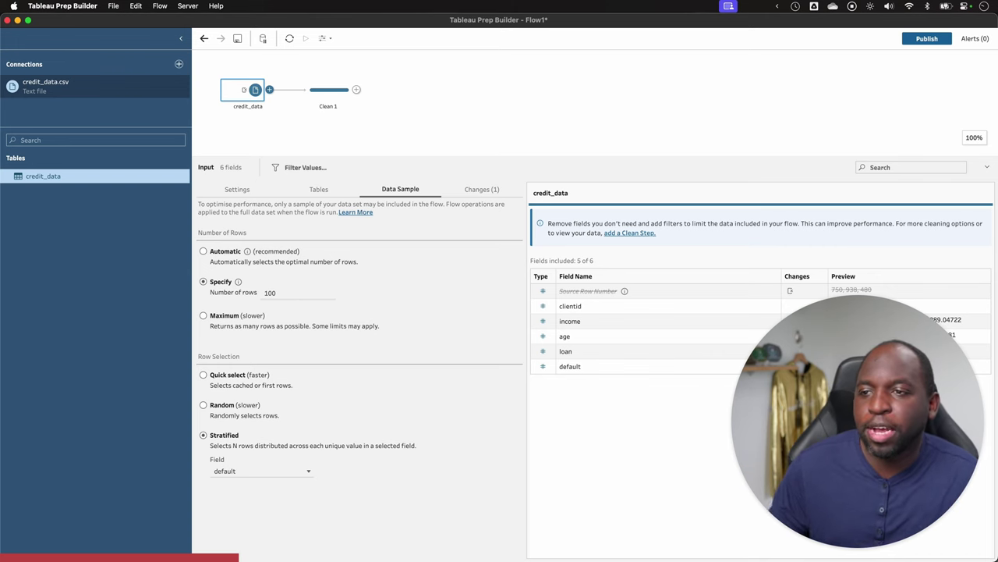
View Clean 1's profile and check that default value 1 holds 50% of the sample.
click(329, 89)
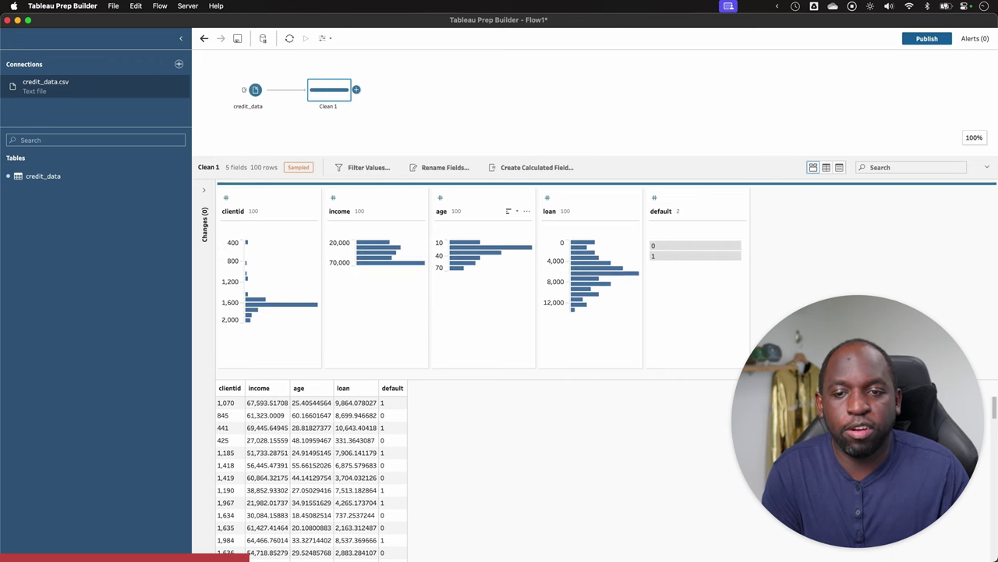
mouse_move(694, 258)
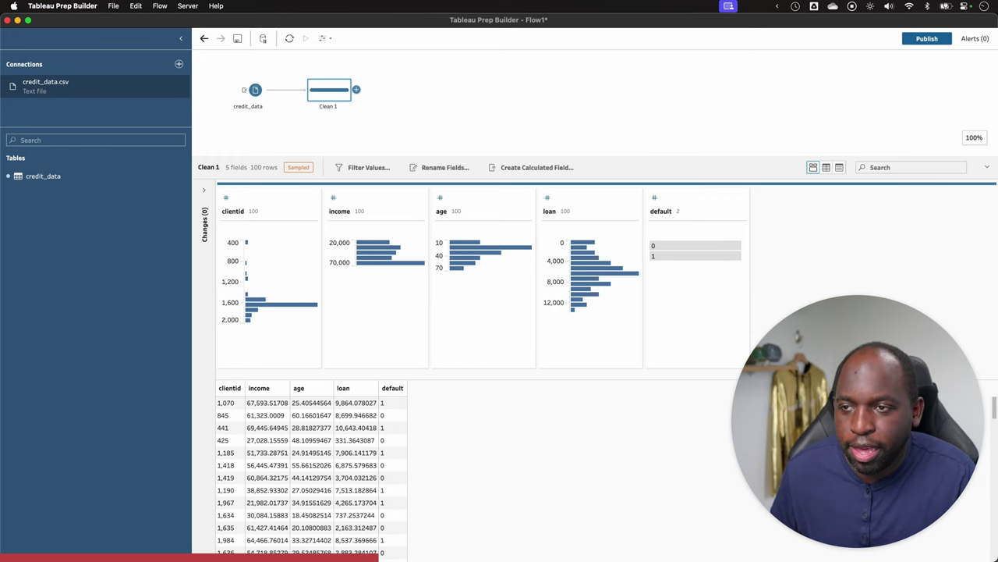
Add an Output step after Clean 1 that saves the sample as Output.hyper.
click(356, 89)
click(546, 109)
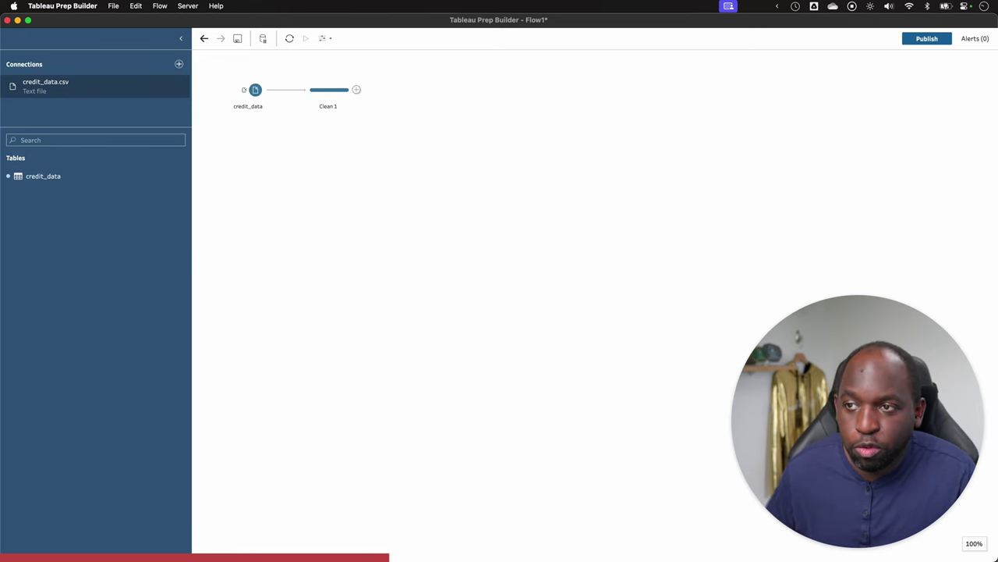
click(356, 88)
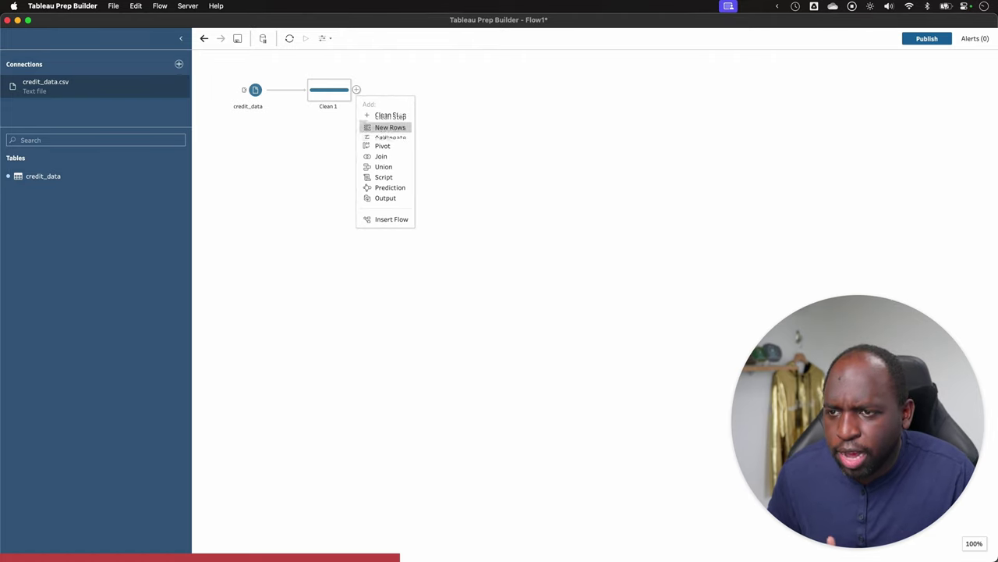
click(385, 197)
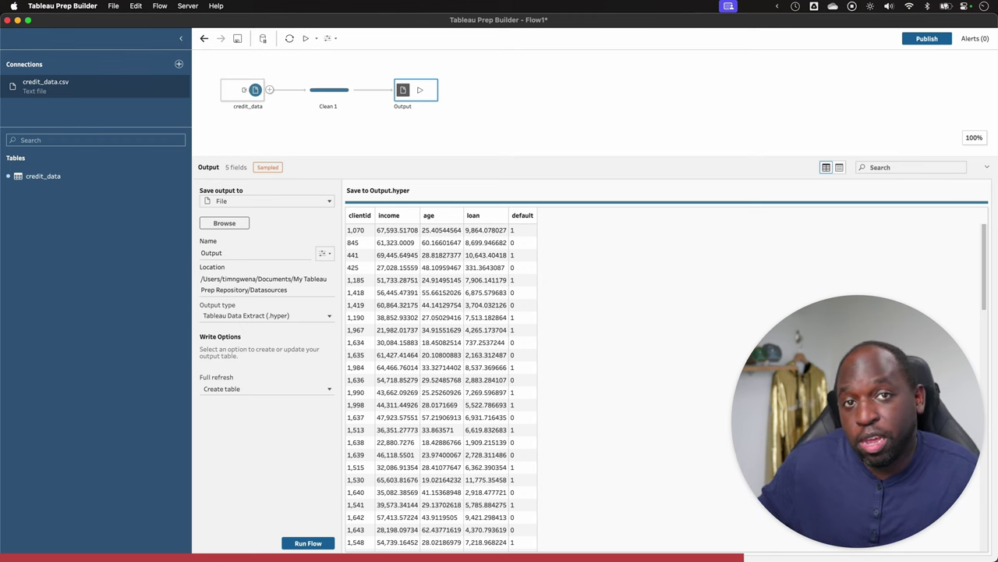
Reopen credit_data's Data Sample options and the Stratified Field list, confirming default at 100 rows.
click(244, 89)
click(401, 189)
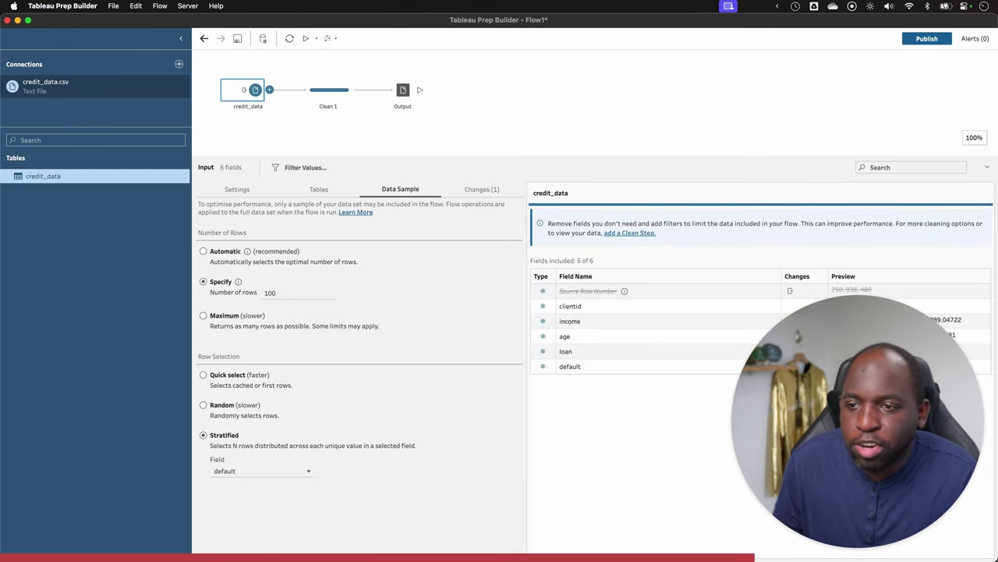
click(261, 471)
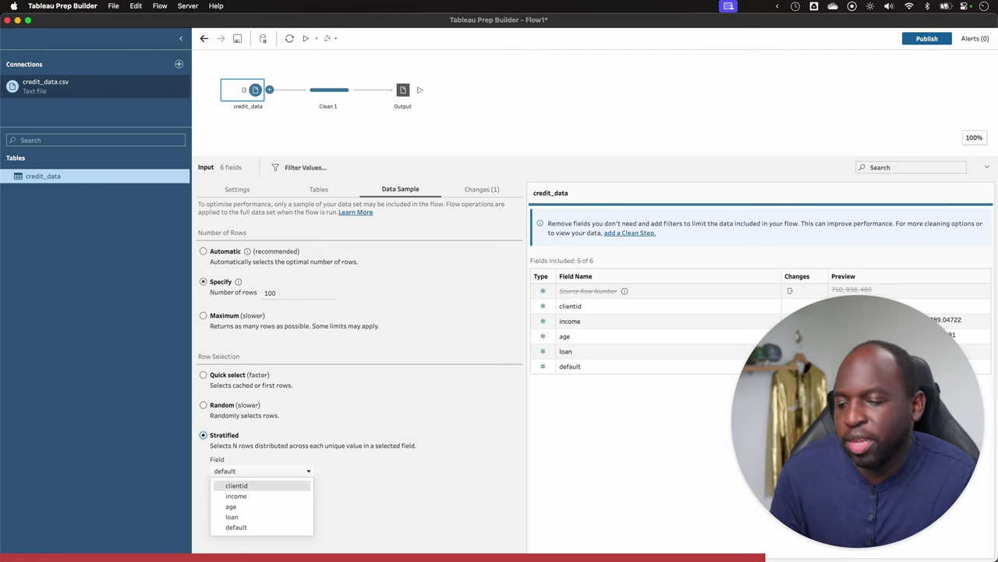